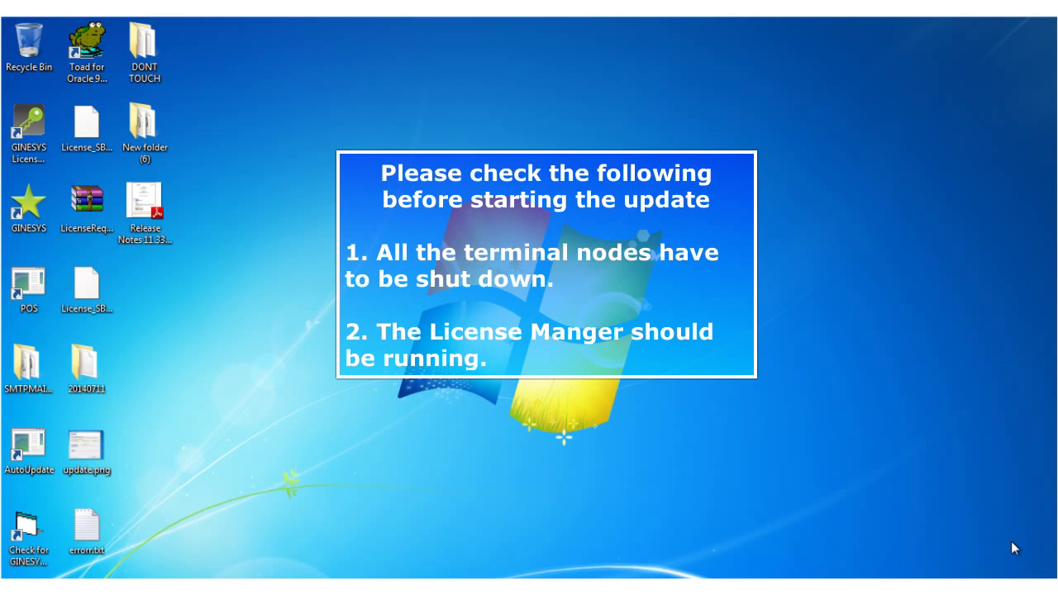
Launch Check for GINESYS Updates and start fetching updates from the web.
double_click(33, 556)
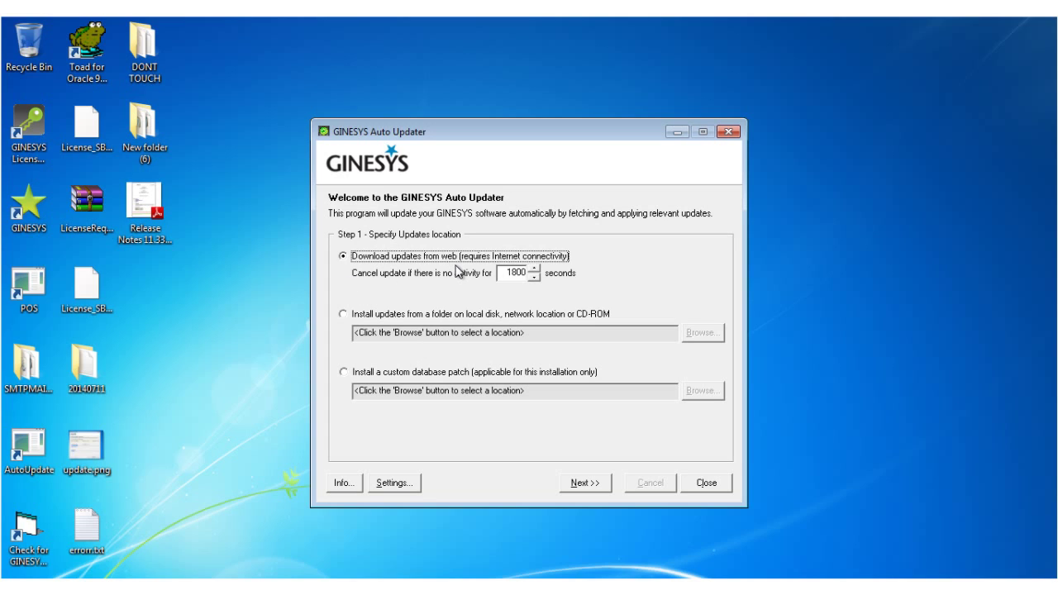
left_click(584, 484)
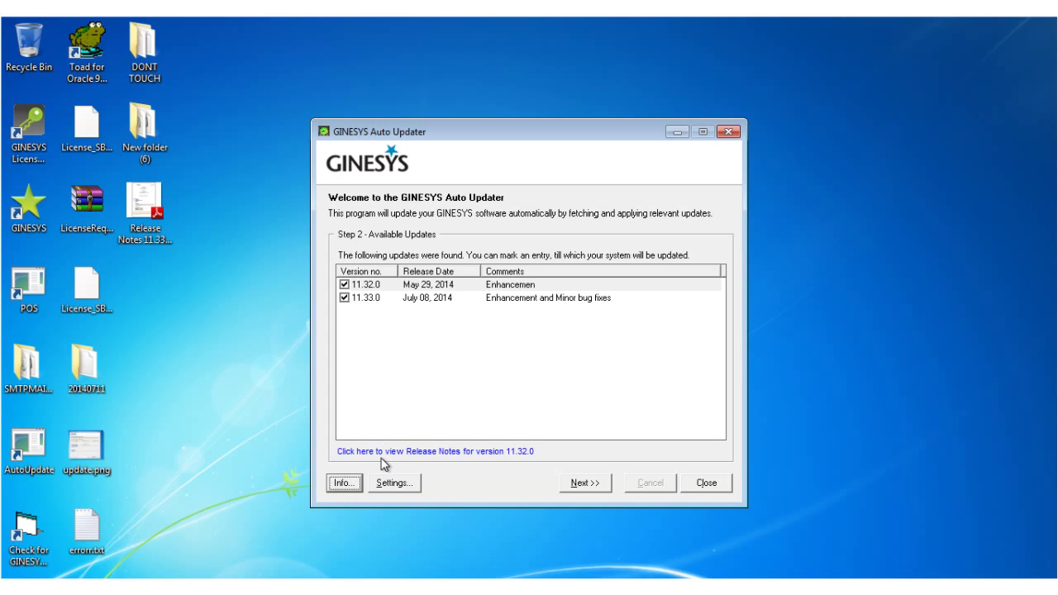
Keep only version 11.32.0 selected from the available updates and continue.
key("Tab")
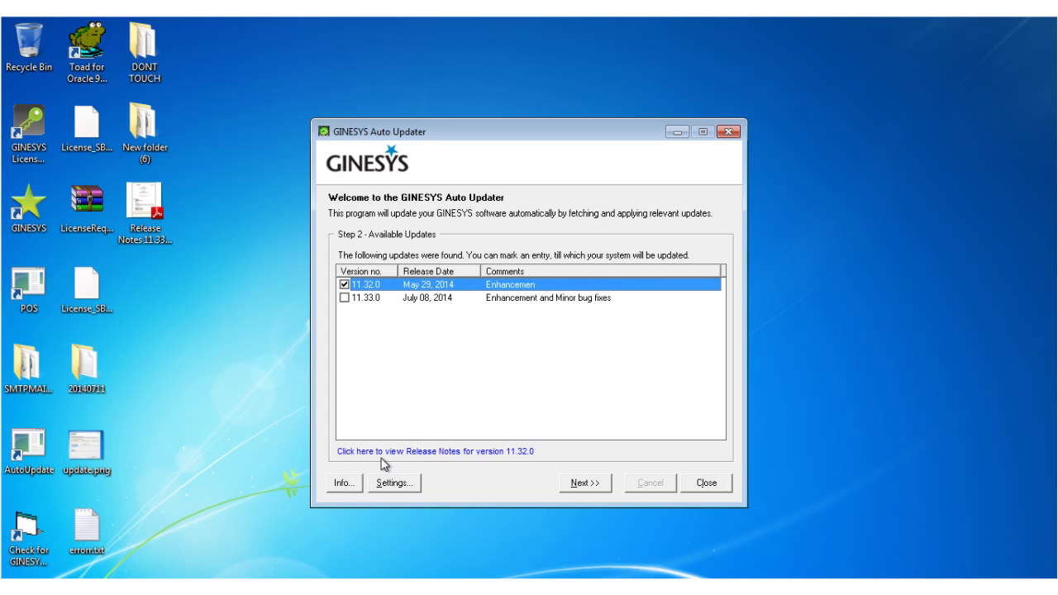
left_click(590, 486)
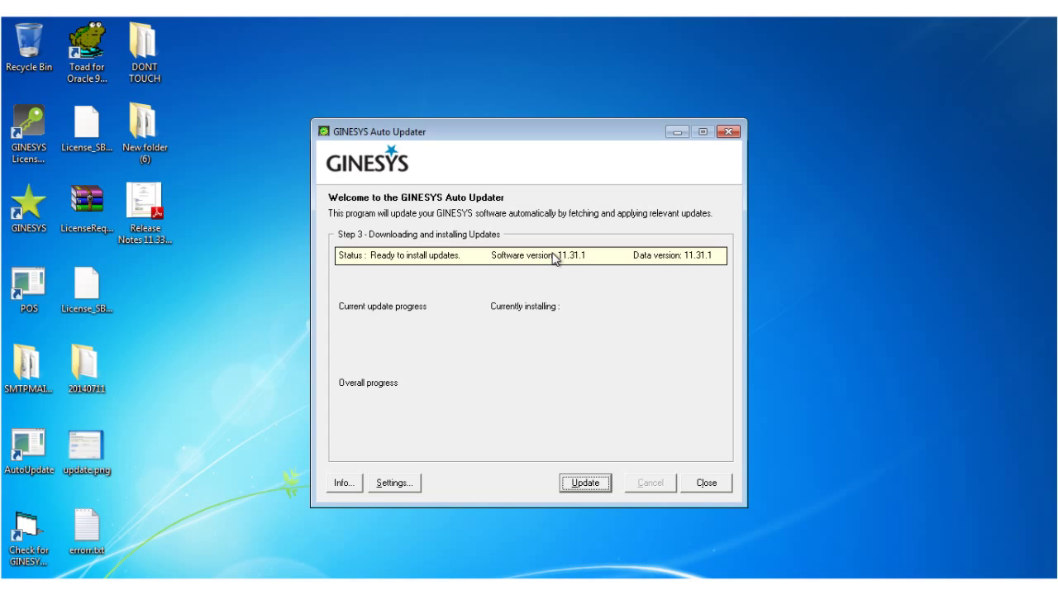
Install the 11.32.0 update and acknowledge the success message.
left_click(587, 484)
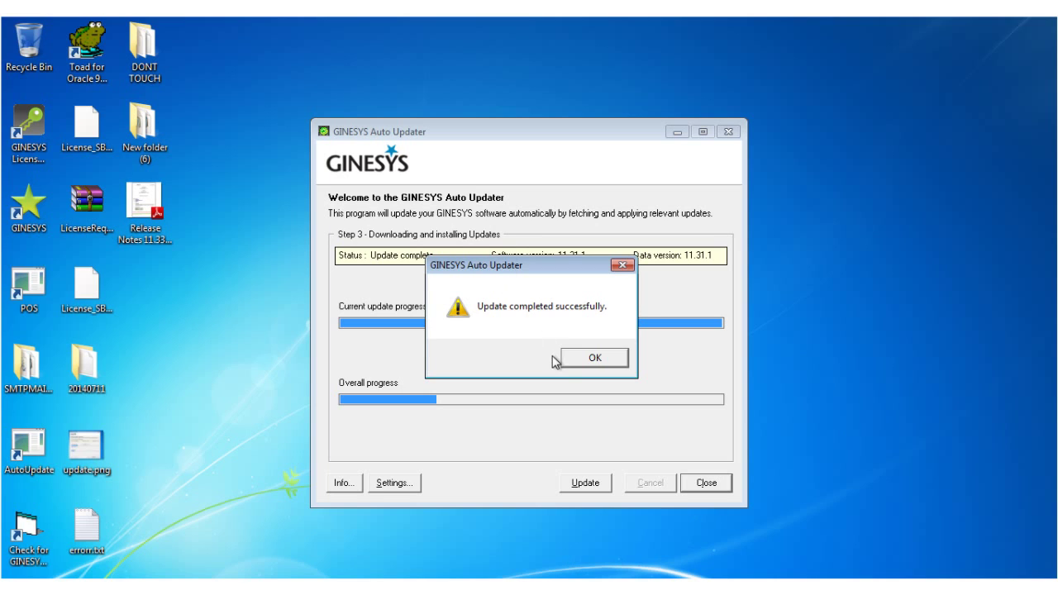
left_click(583, 361)
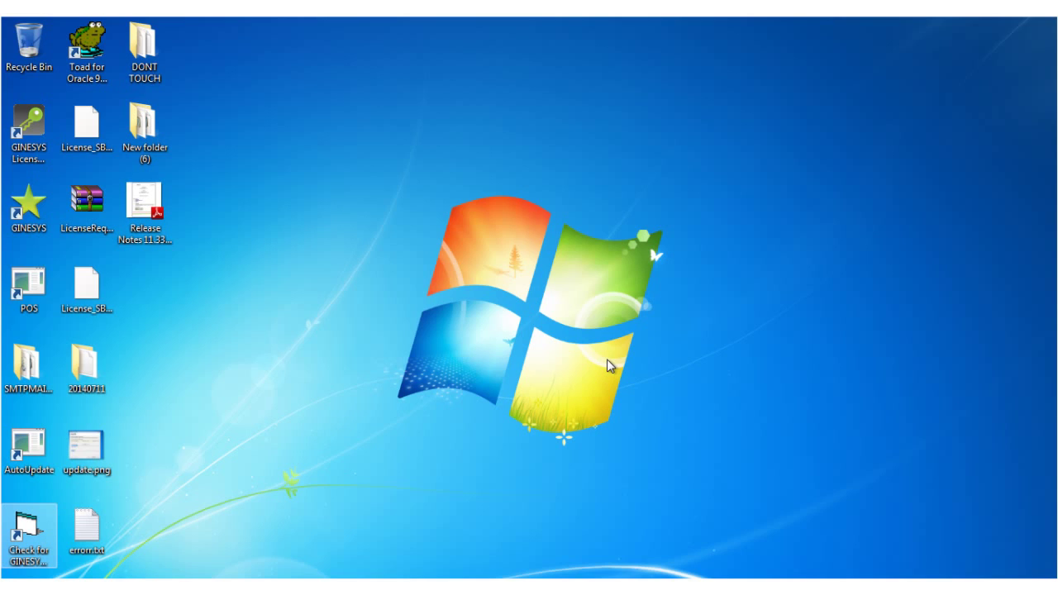
Select the Check for GINESYS Updates desktop shortcut.
left_click(25, 550)
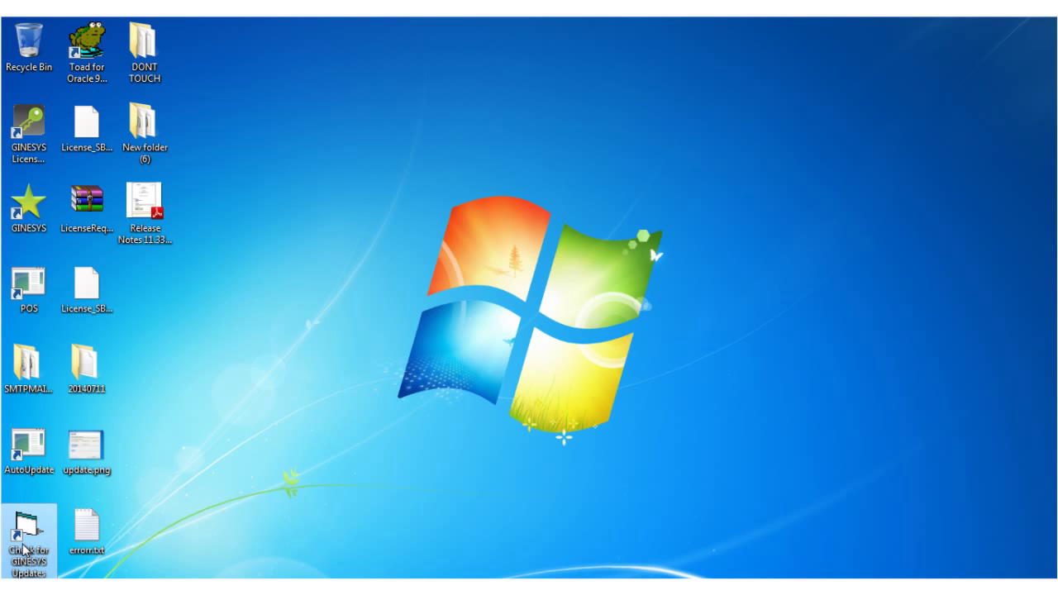
Relaunch the updater and set Desktop\New folder (6) as the local update source.
double_click(25, 550)
key("Down")
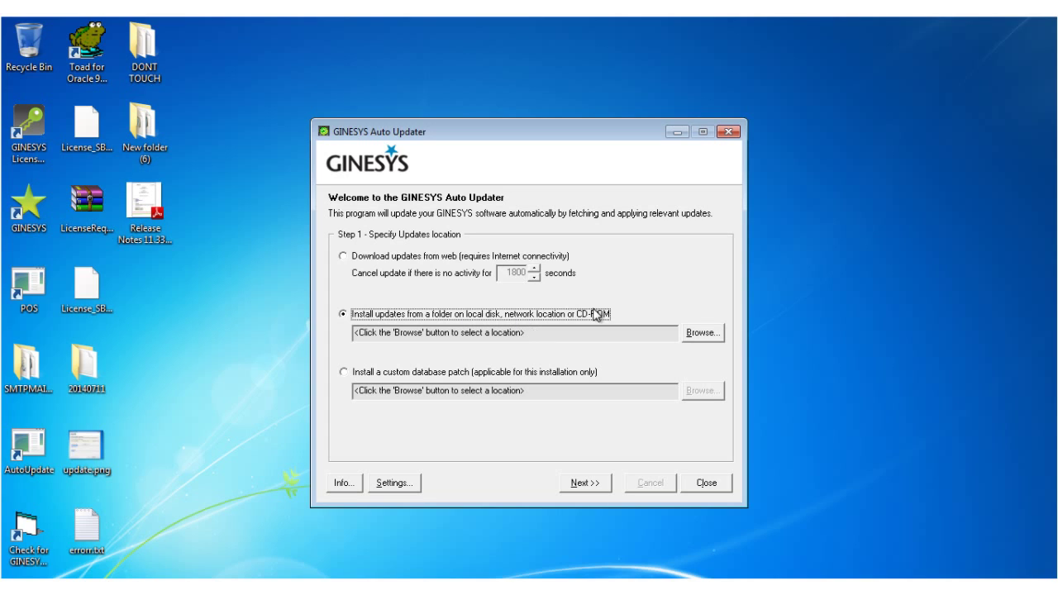
left_click(699, 334)
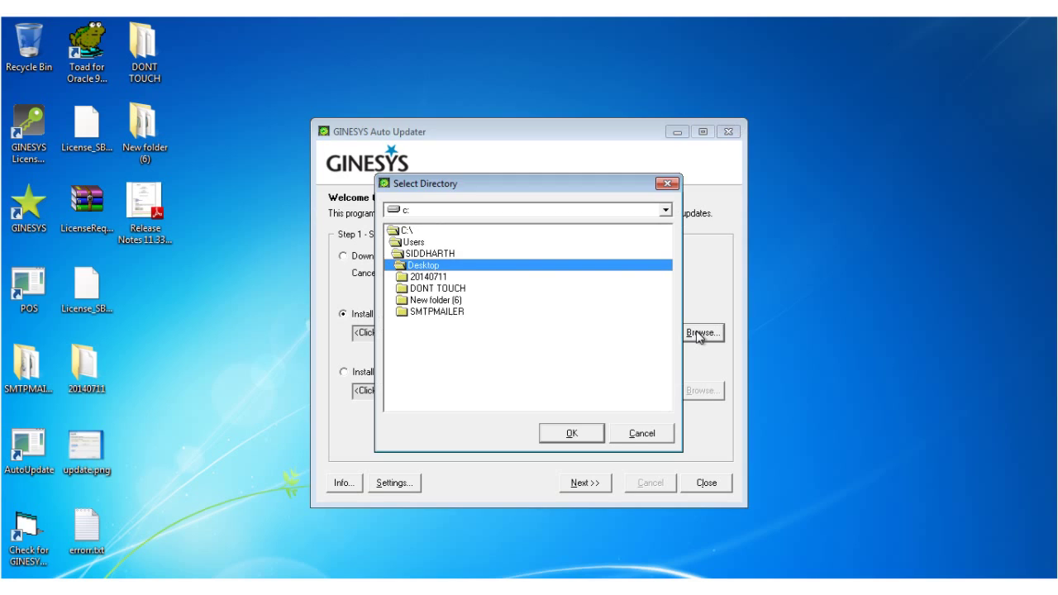
left_click(453, 301)
left_click(571, 435)
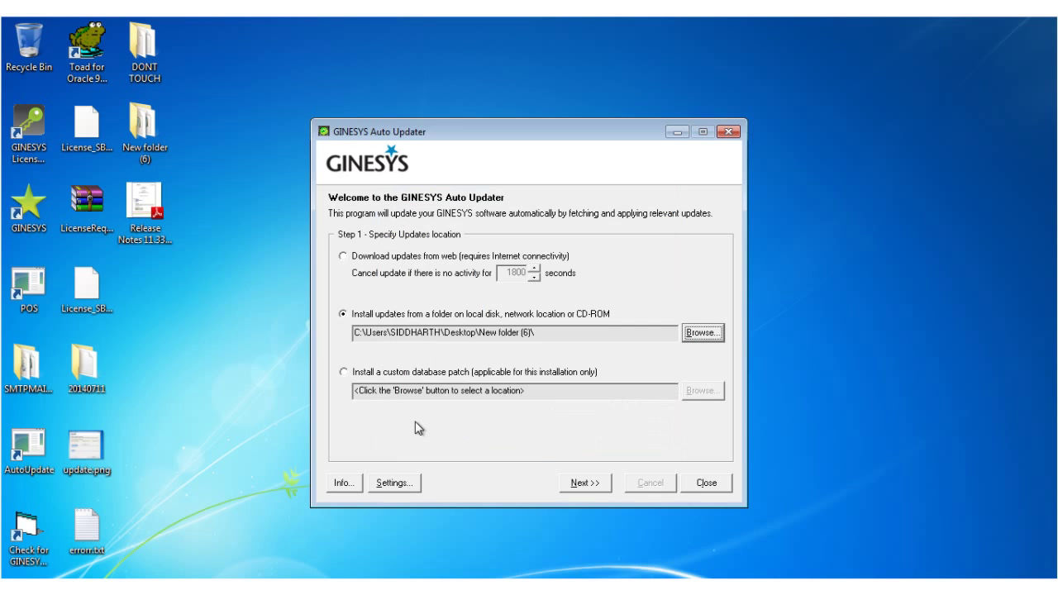
Install version 11.33.0 from New folder (6) until the update completes successfully.
left_click(585, 482)
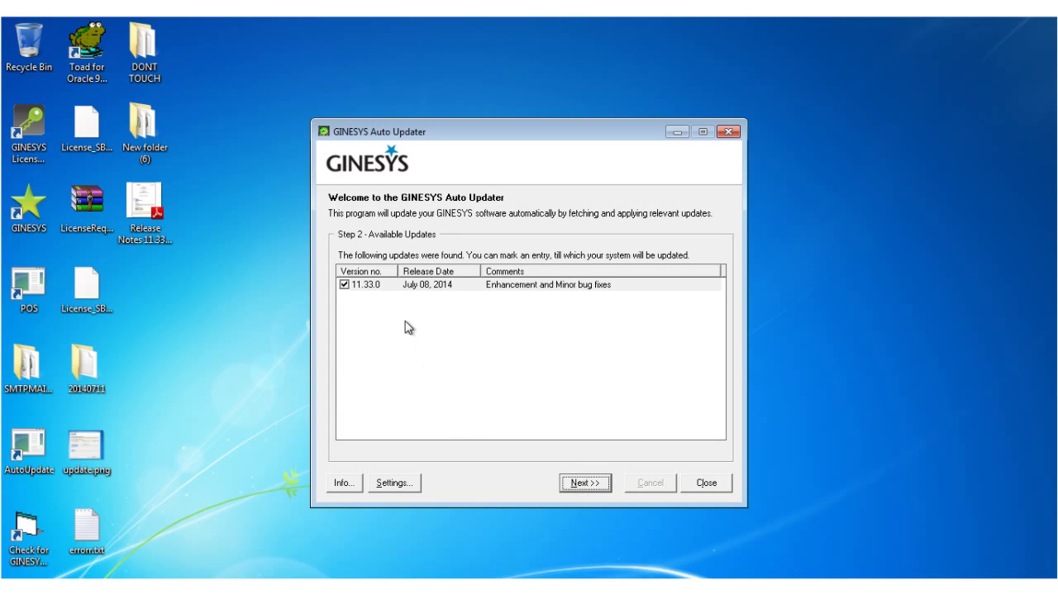
left_click(572, 482)
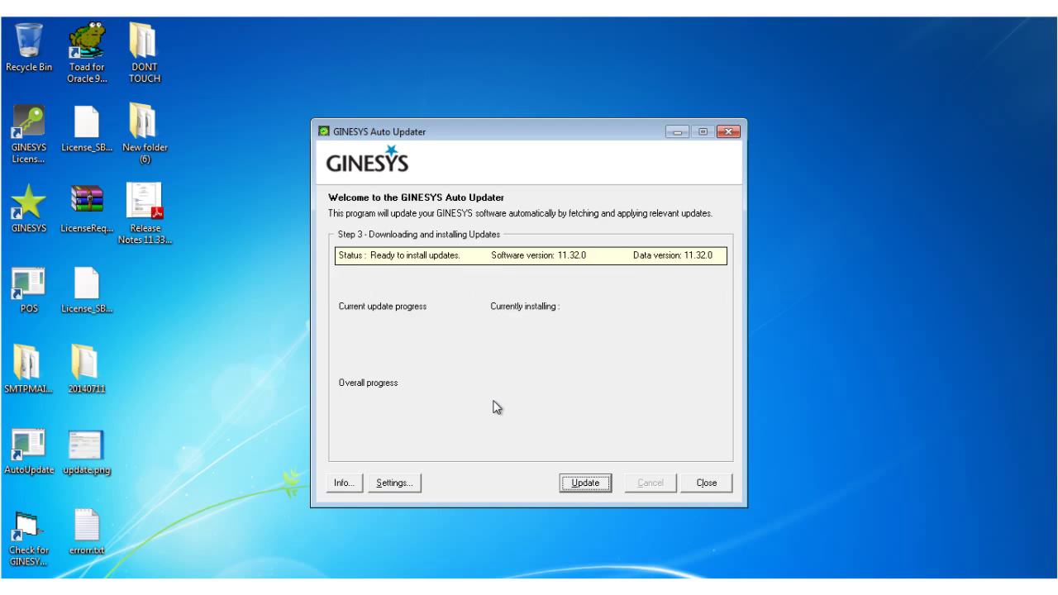
left_click(583, 485)
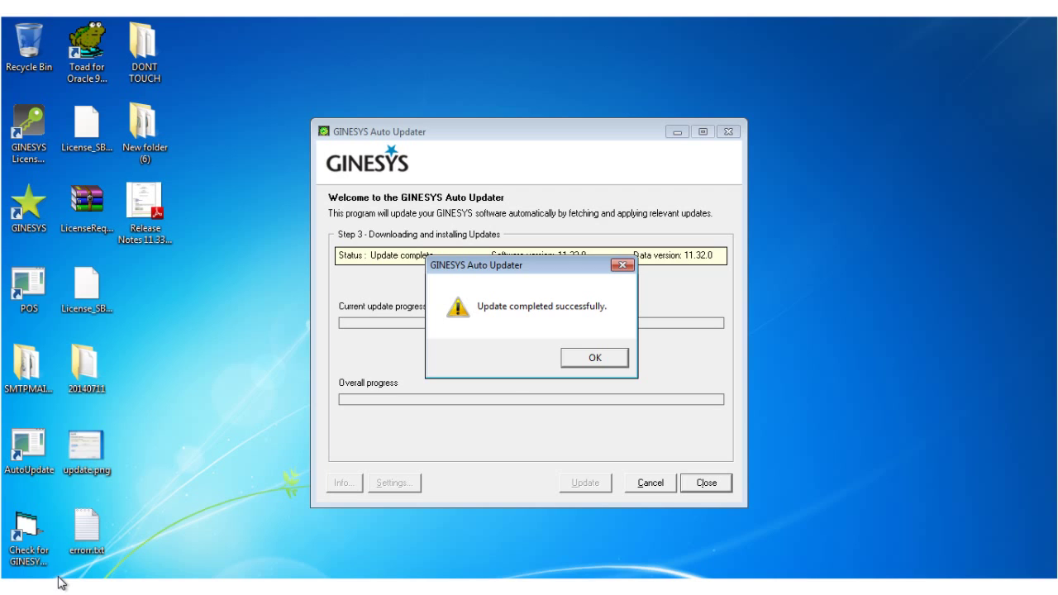
Dismiss the success message, closing the Auto Updater.
key("Return")
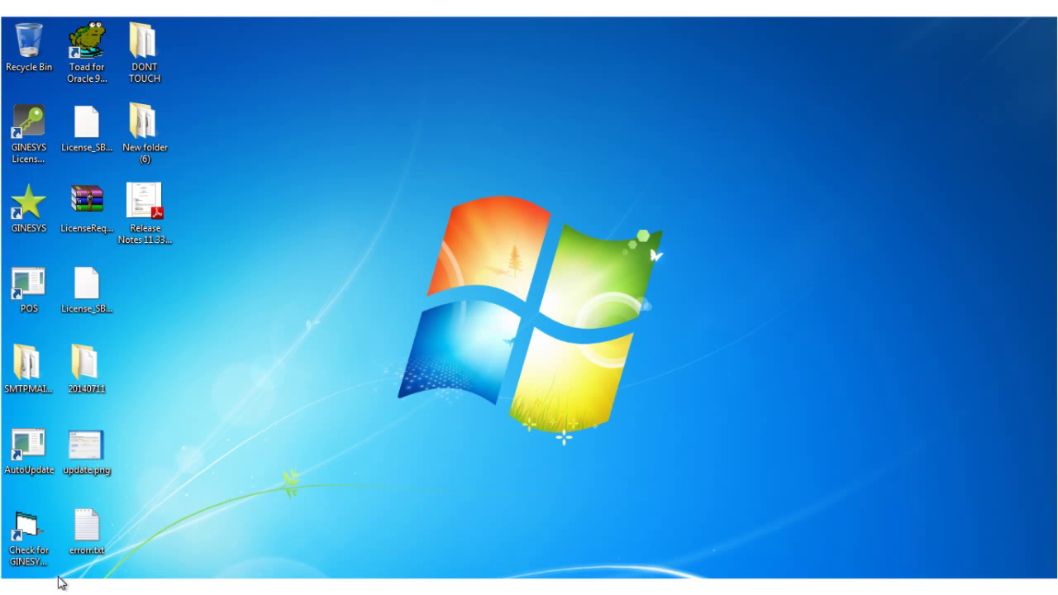